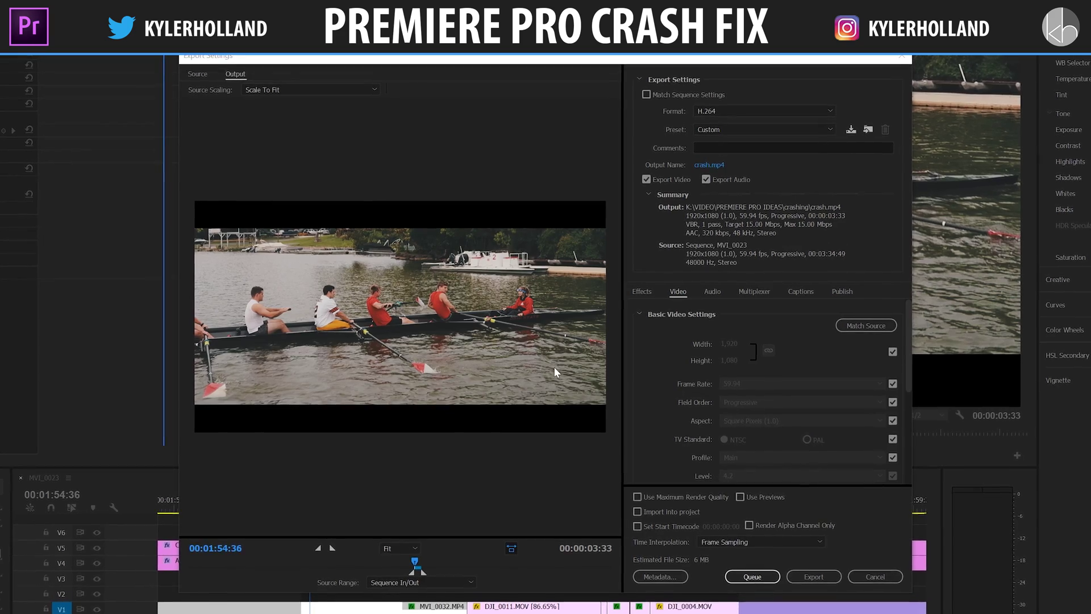
Scroll through the H.264 export settings for crash.mp4 with Sequence In/Out source range
scroll(653, 431, down, 5)
Start the H.264 export of the MVI_0023 sequence to crash.mp4
click(823, 577)
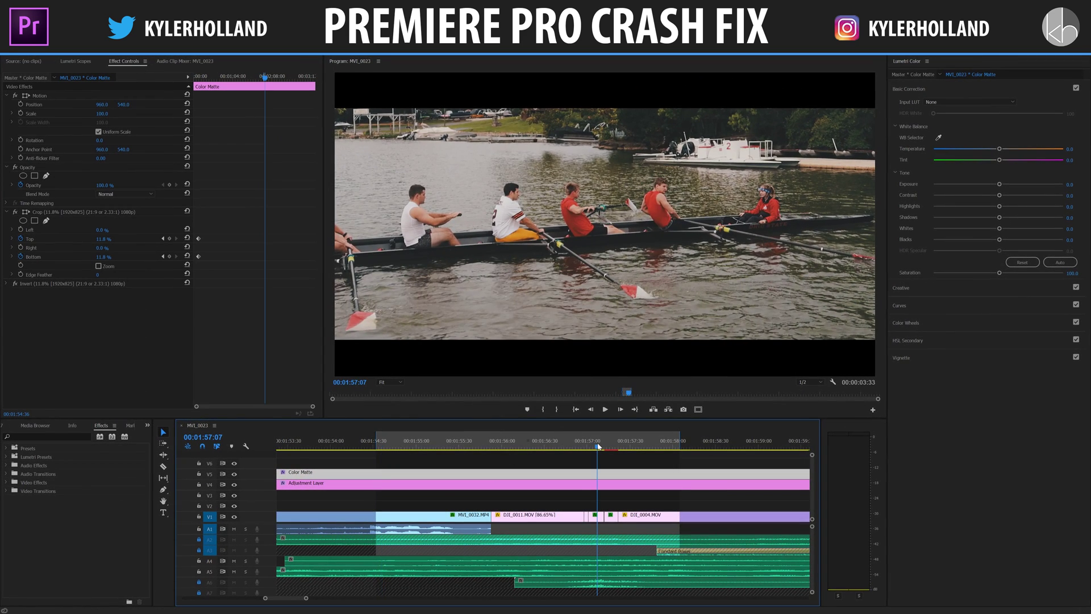
Rewind the playhead to 00:01:56:56 and play through the zoom transition
drag(598, 446, 581, 446)
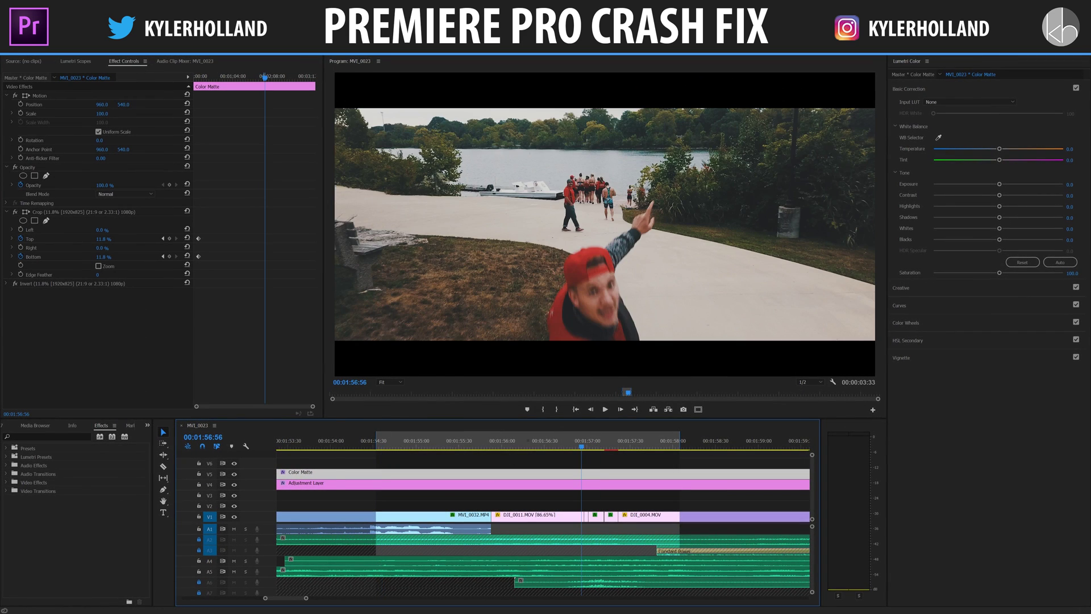
key(space)
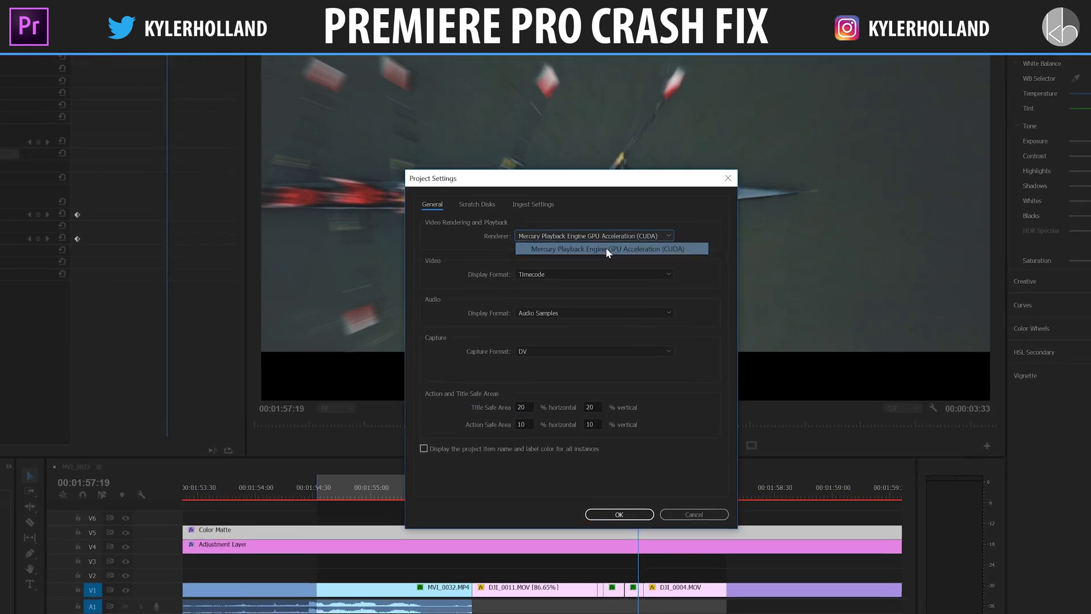
Keep the renderer on Mercury Playback Engine GPU Acceleration (CUDA) and confirm the project settings
click(627, 261)
click(628, 538)
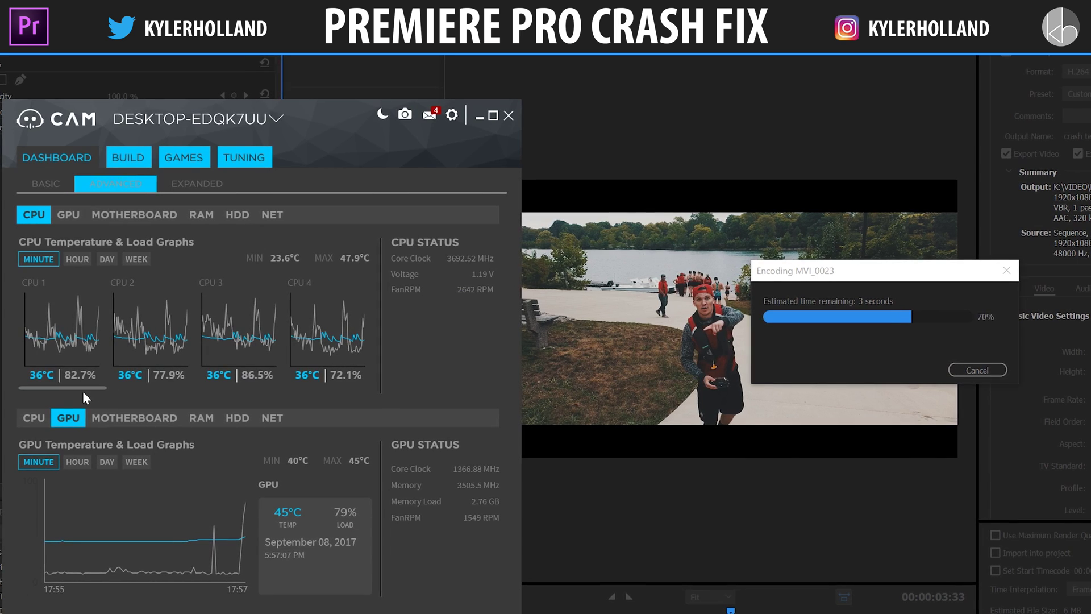
Scroll the CPU graph bar in NZXT CAM while the export runs
drag(84, 387, 26, 385)
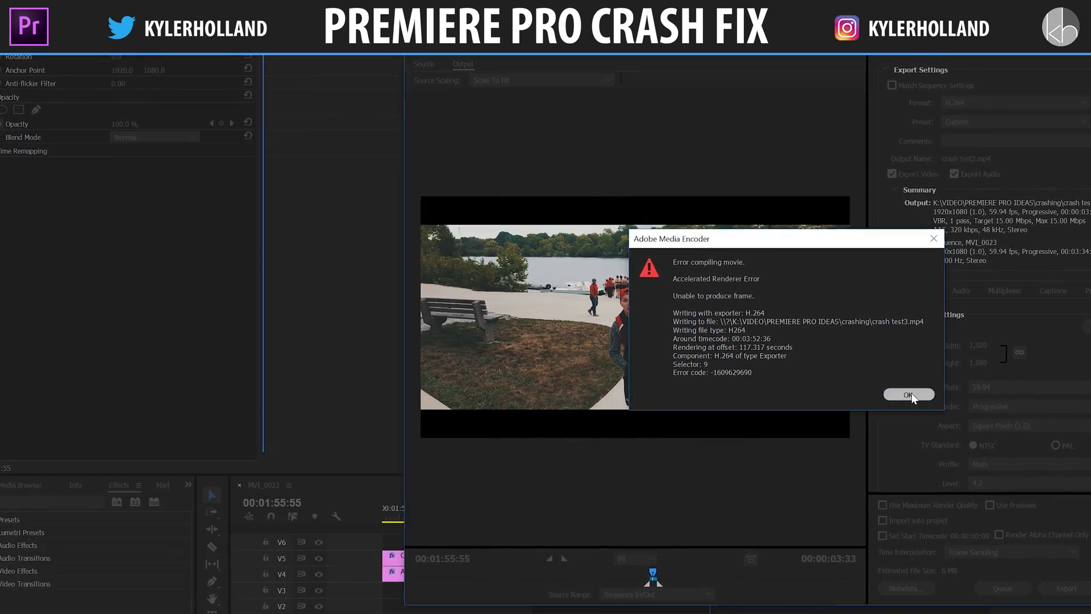
Dismiss the Accelerated Renderer Error and open File > Project Settings > General
click(909, 395)
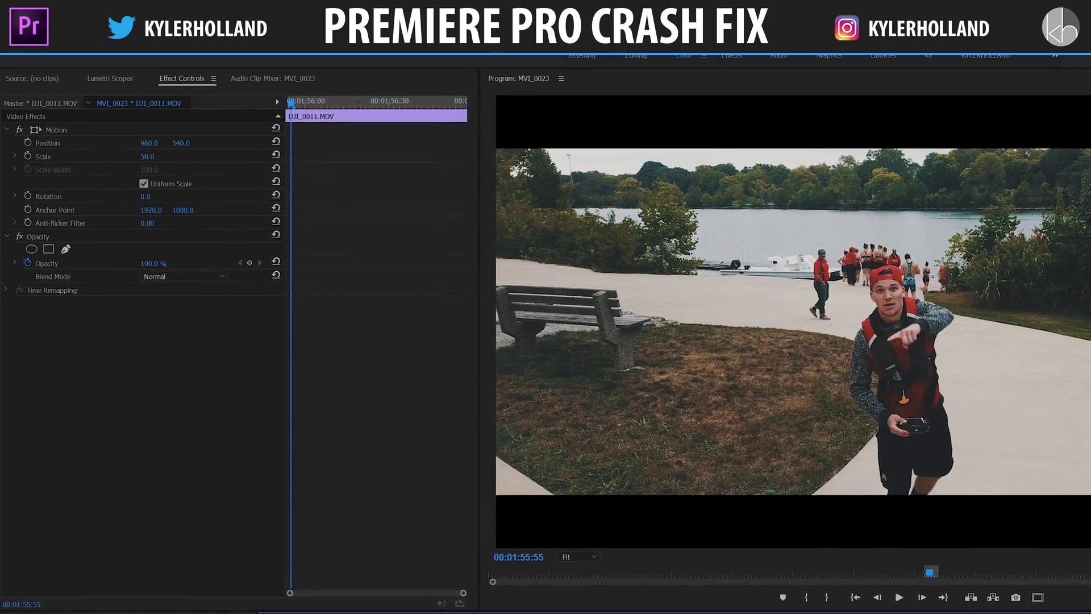
click(11, 60)
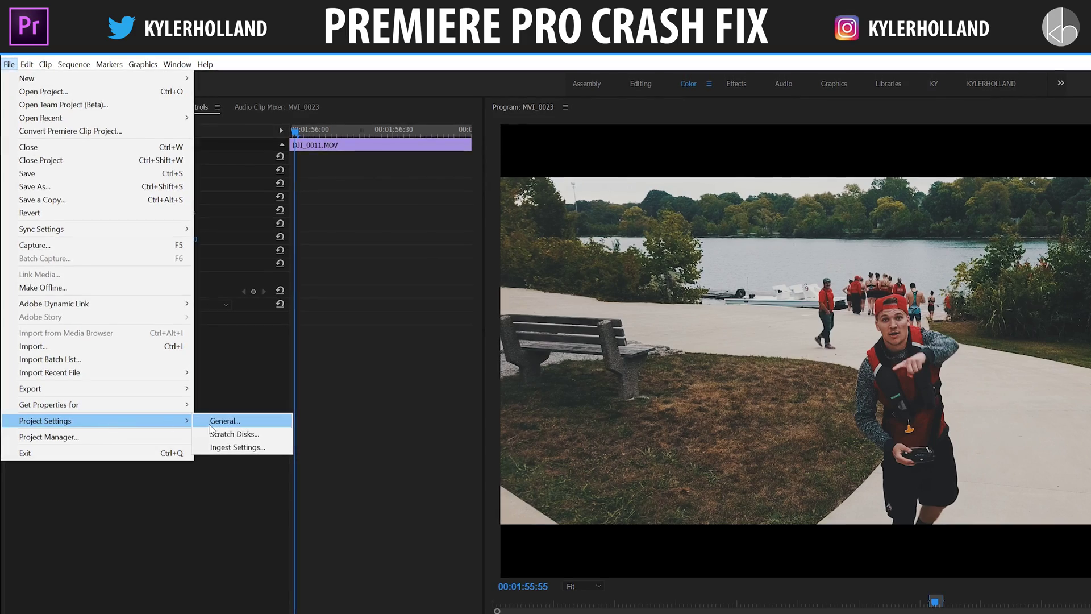
click(228, 423)
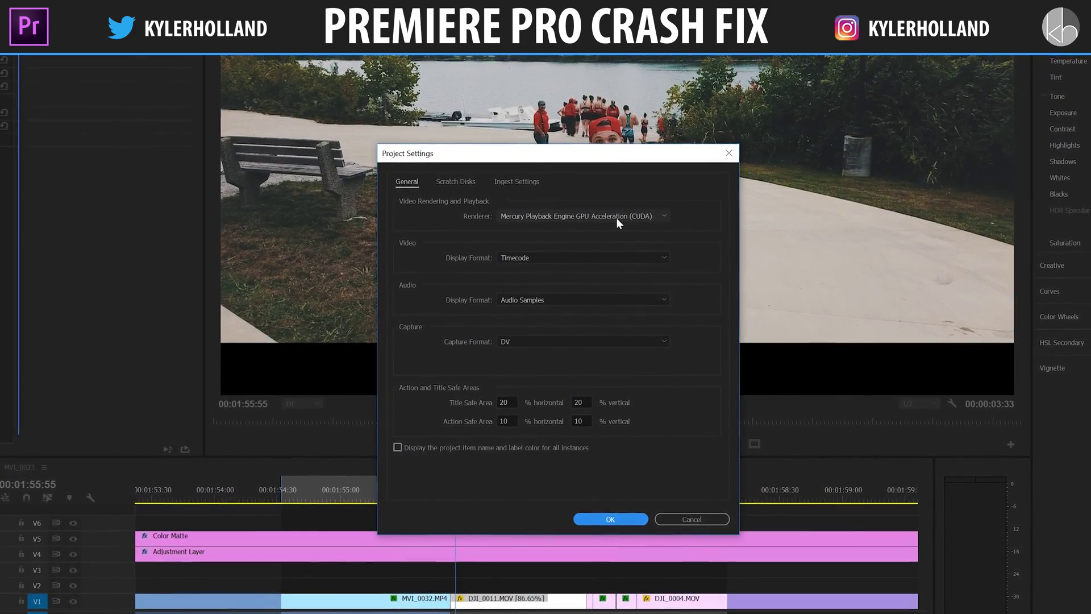
Set the renderer to Mercury Playback Engine Software Only and delete the old rendered previews
click(552, 214)
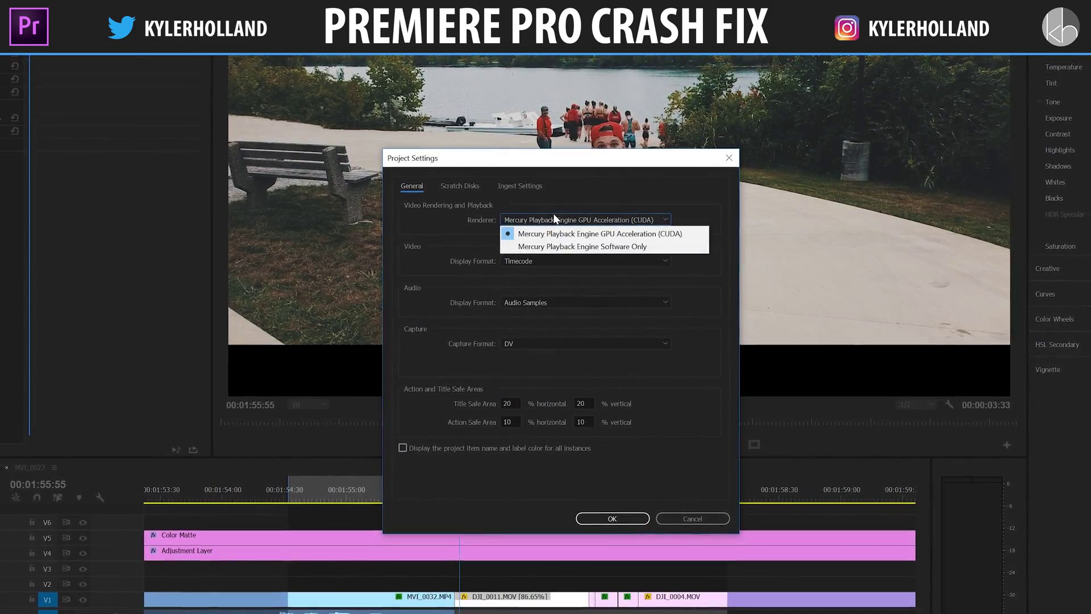
click(610, 254)
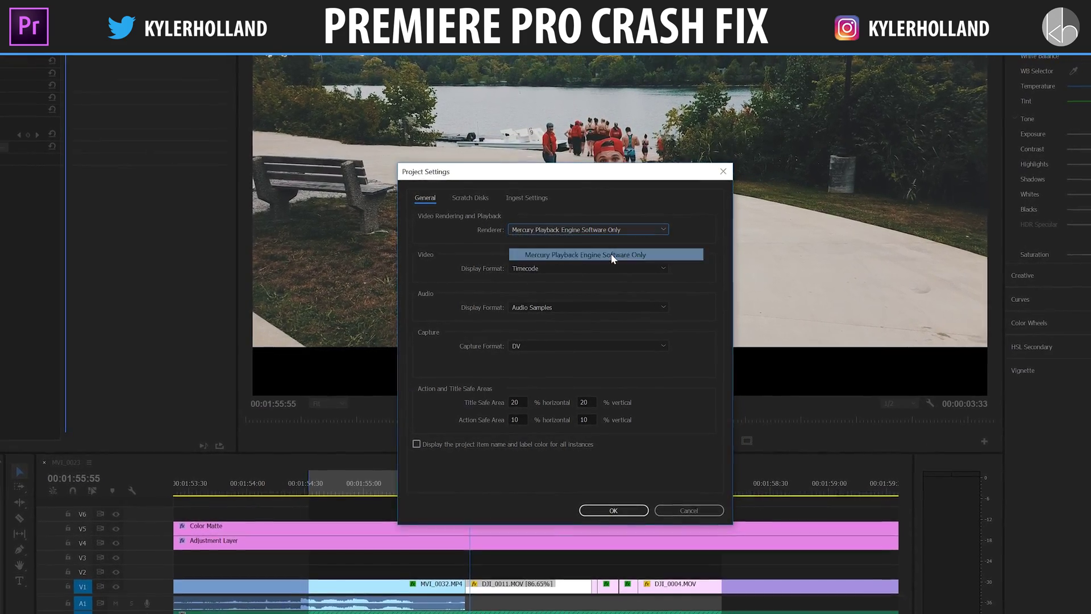
click(613, 505)
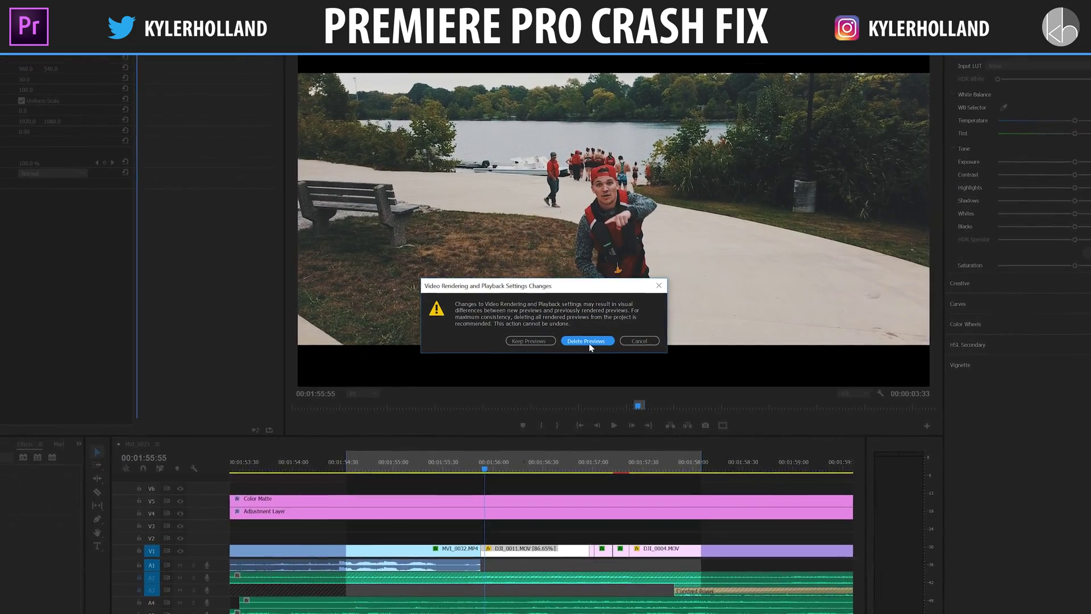
click(589, 342)
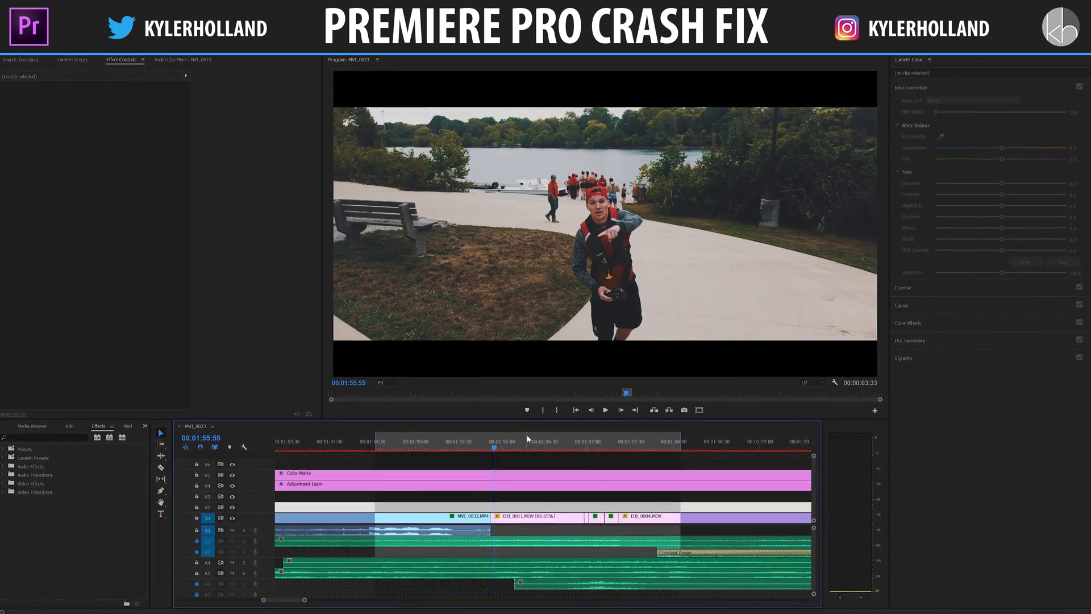
Step frame by frame from 00:01:57:01 through the zoom transition into DJI_0004.MOV
click(589, 447)
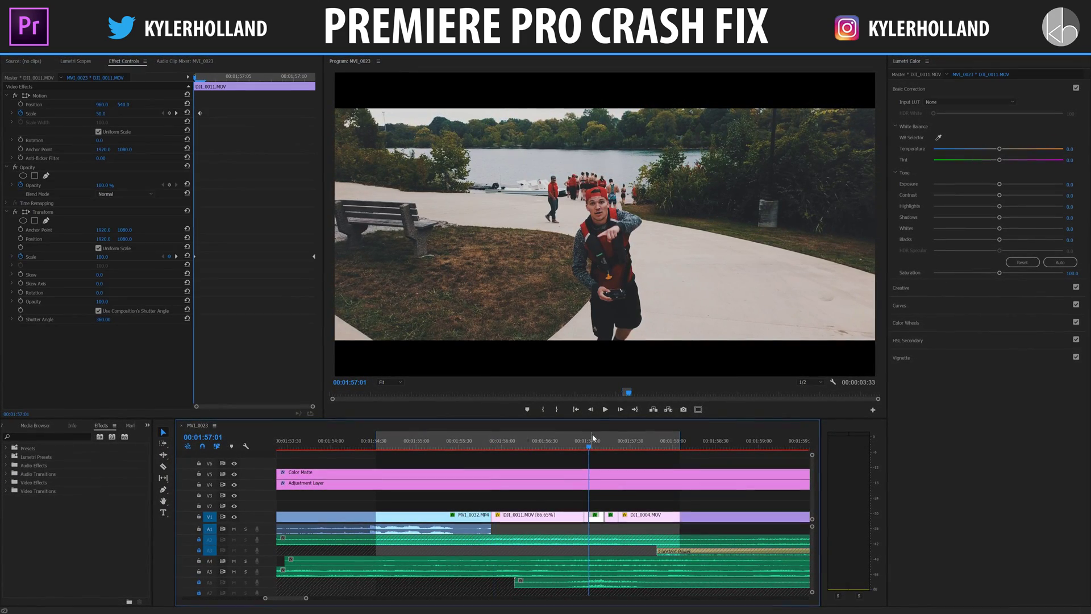
key(Right)
key(Right)
key(Right)
key(Right)
key(Right)
key(Right)
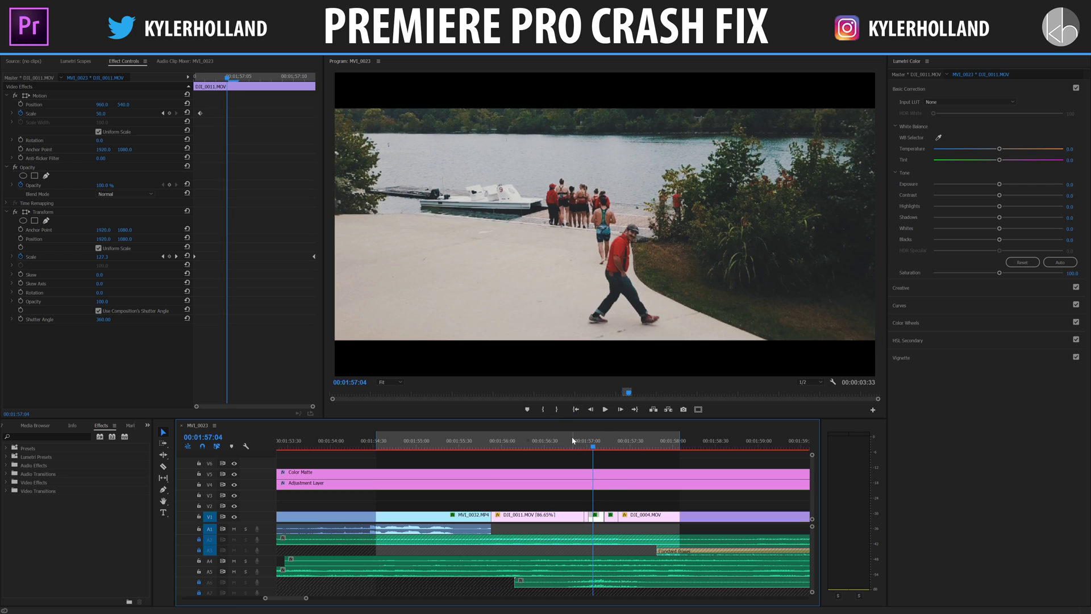
key(Right)
key(Right)
key(Right)
key(Right)
key(Right)
key(Right)
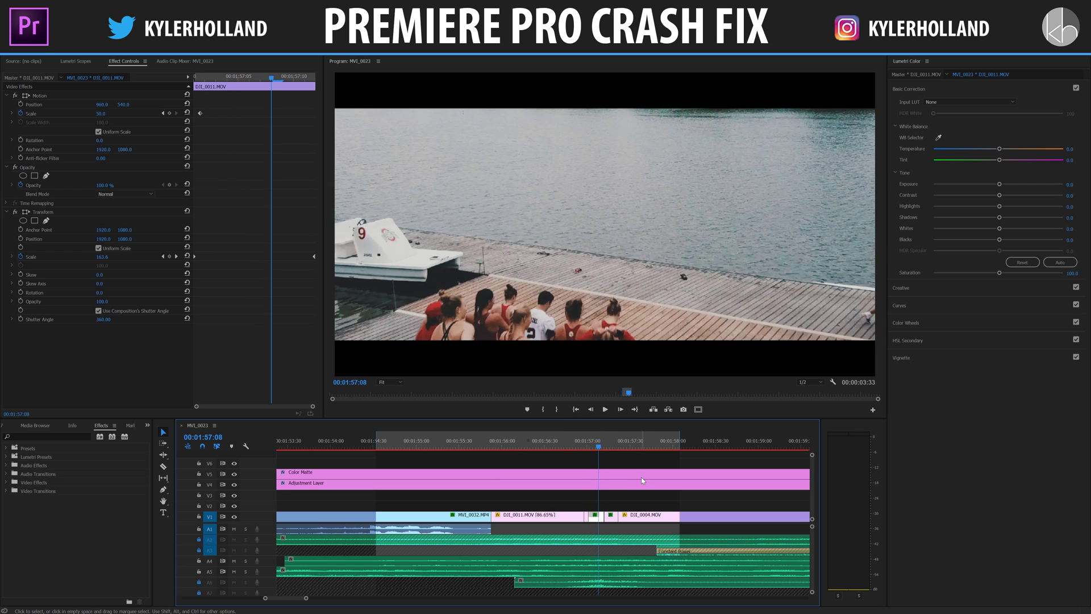
key(Right)
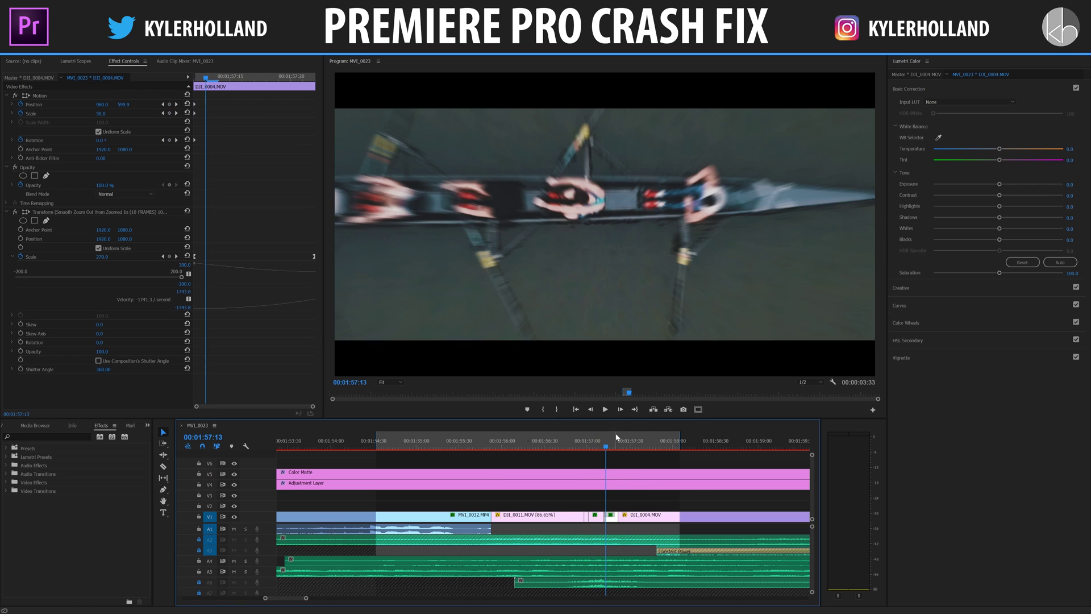
key(Right)
key(Right)
key(Right)
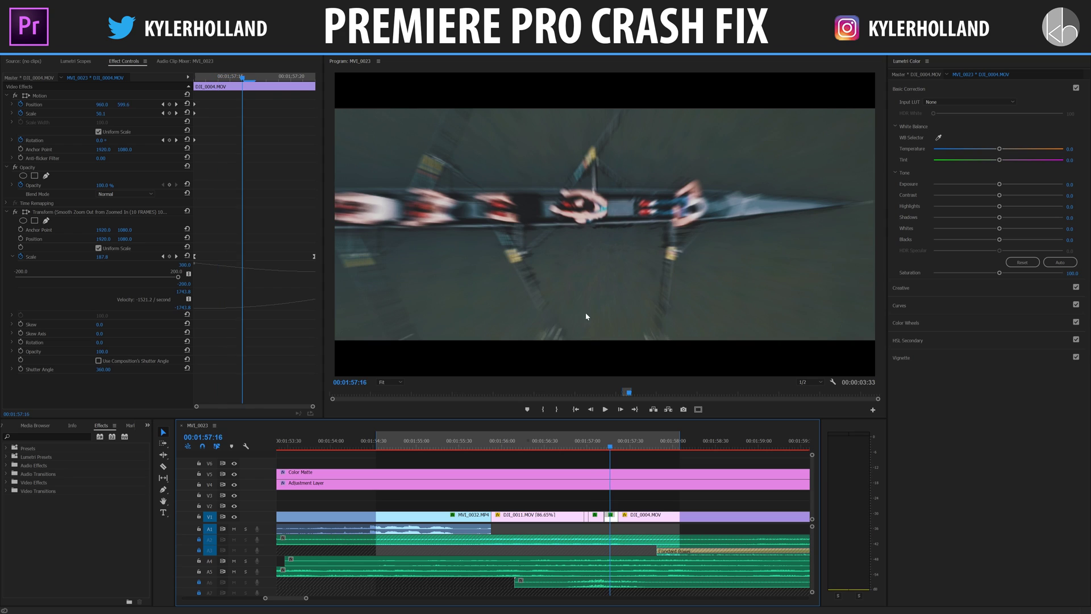
key(Right)
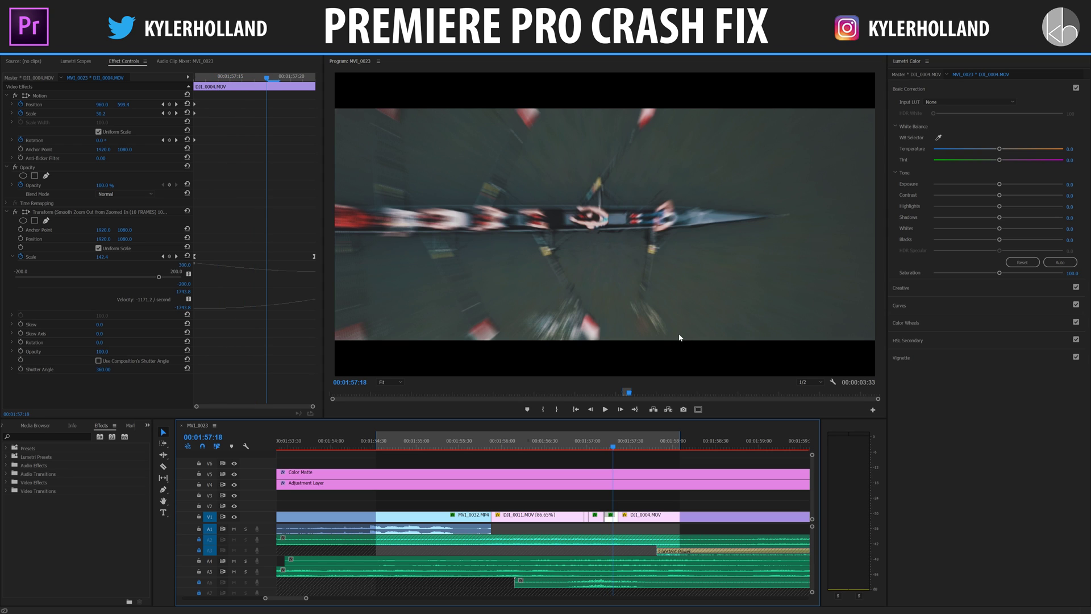
key(Right)
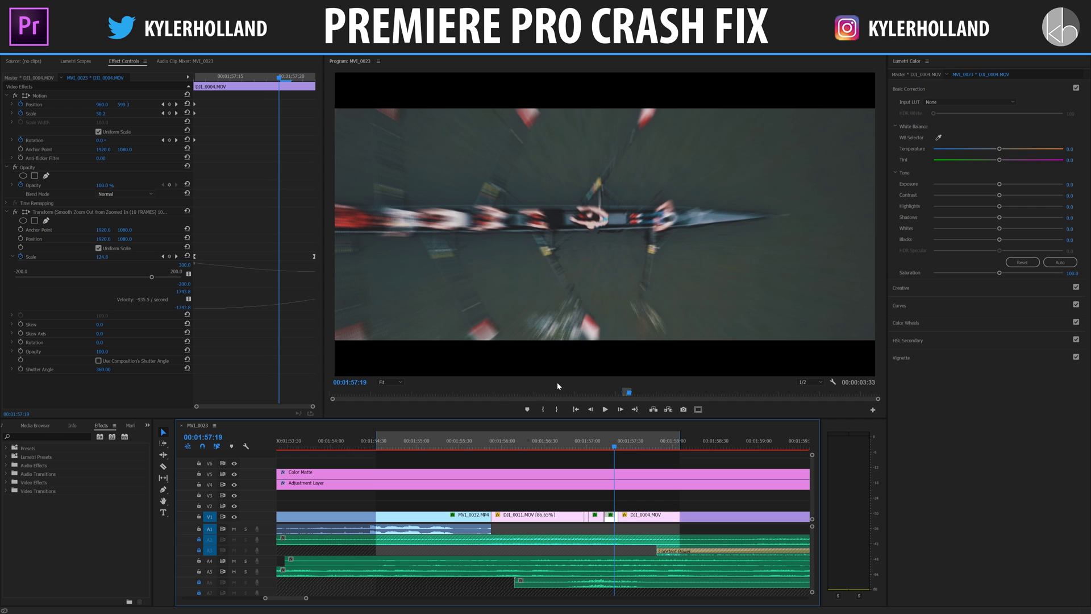
key(alt+f)
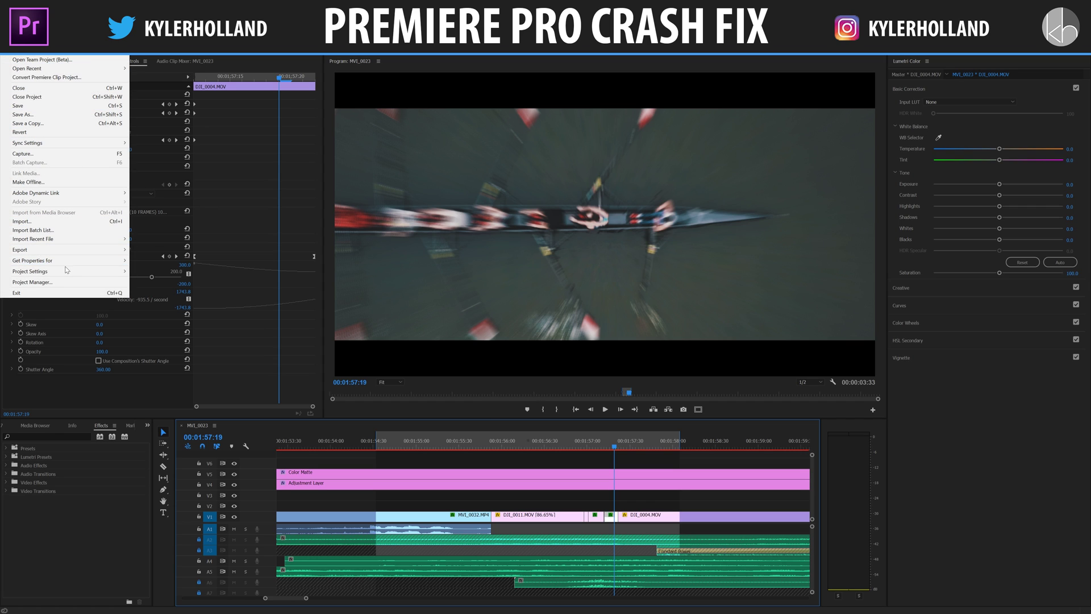
Set the H.264 export output to 3.mp4 in the crashing folder and start encoding
mouse_move(76, 250)
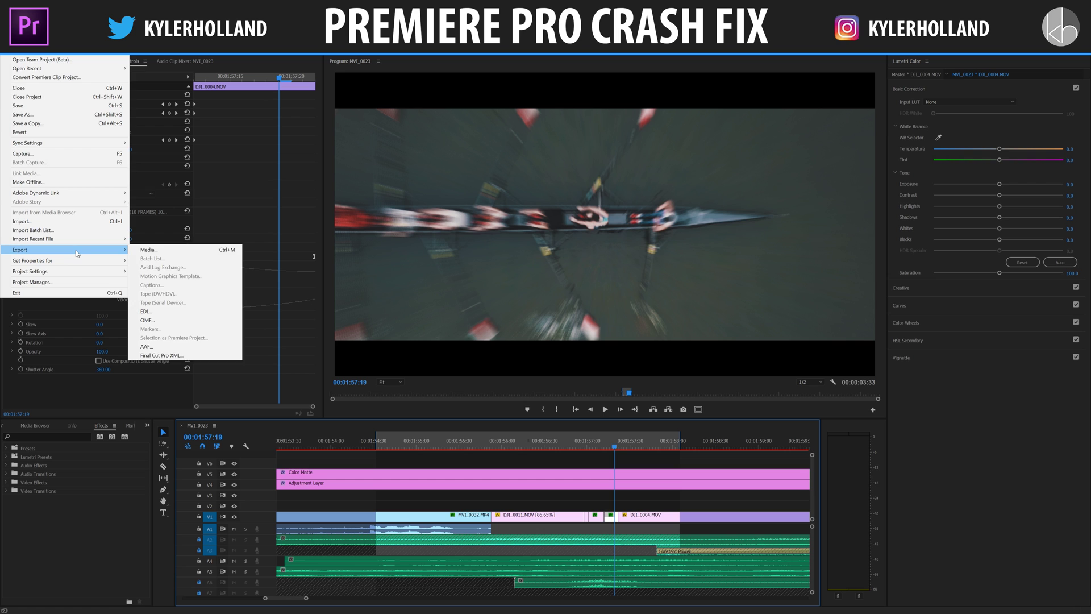
click(145, 255)
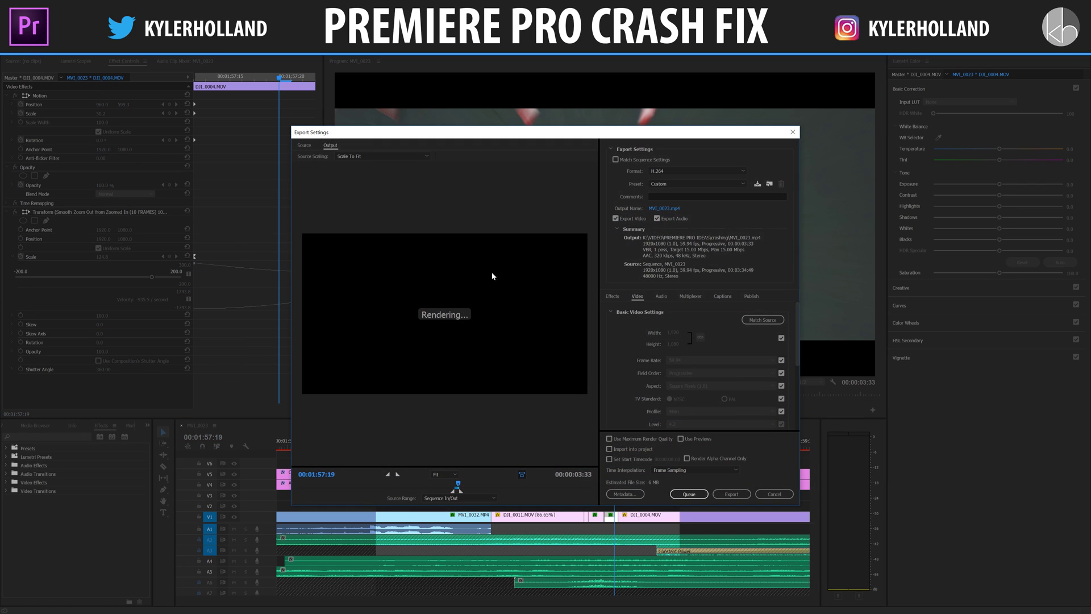
click(663, 208)
click(438, 205)
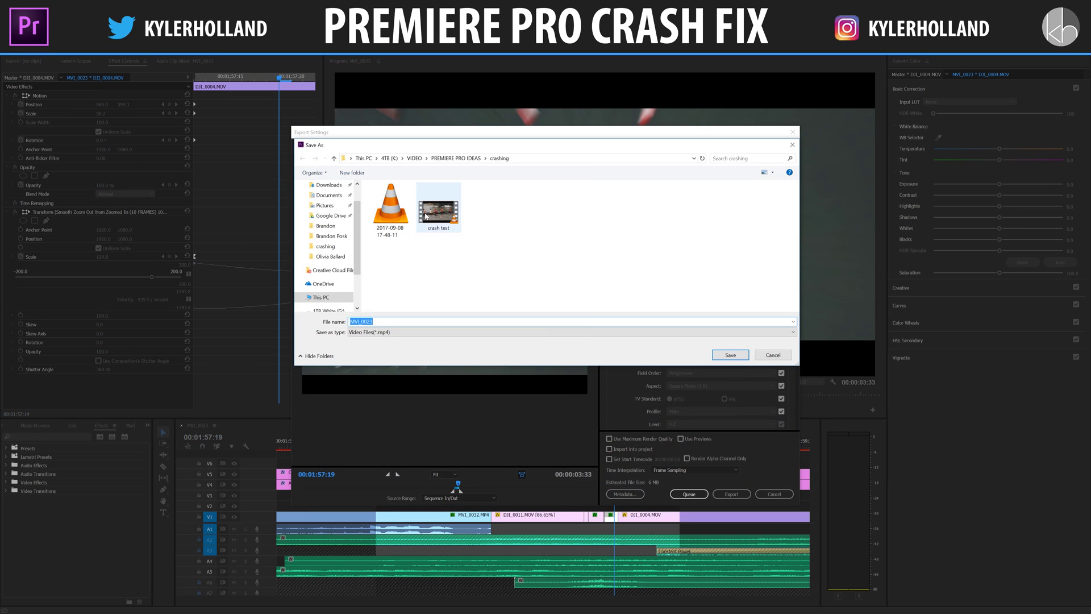
key(Return)
scroll(621, 382, down, 3)
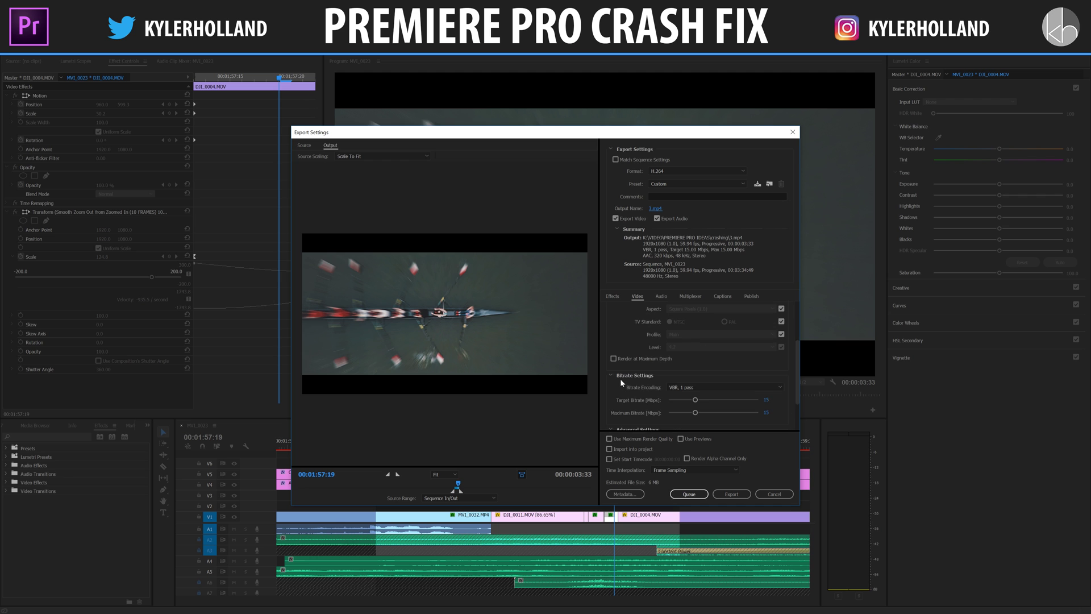
scroll(620, 383, down, 2)
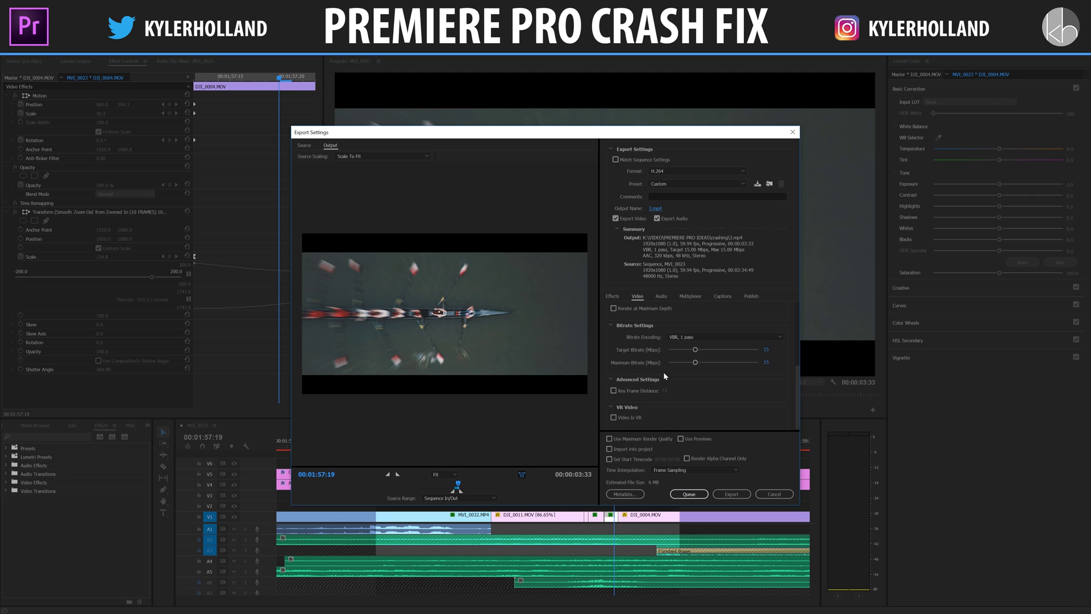
click(731, 494)
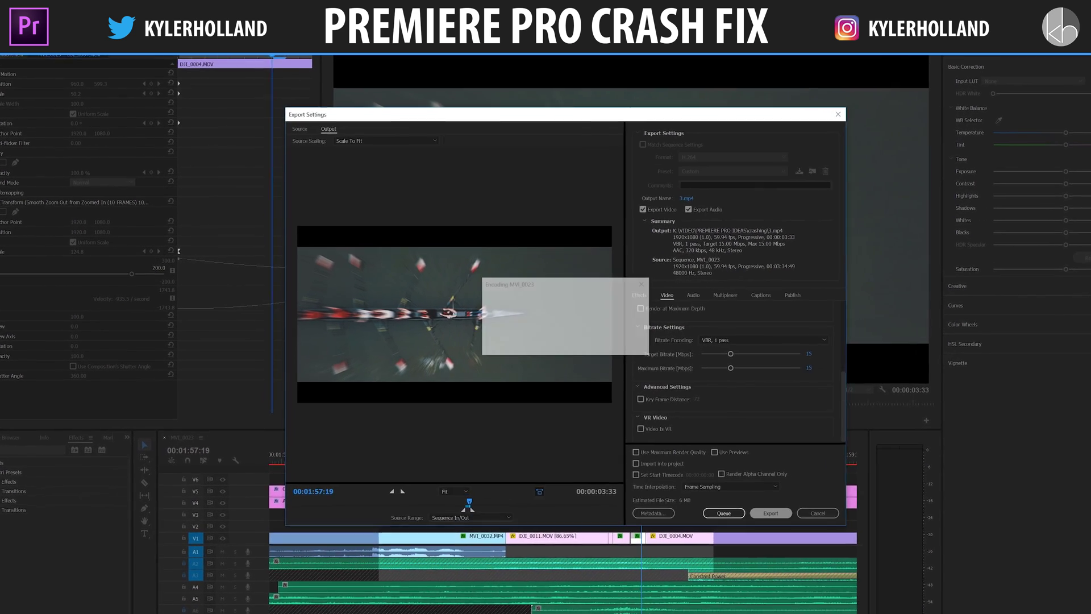
Bring NZXT CAM forward and scroll its CPU core graphs to watch all cores near 100%
click(485, 611)
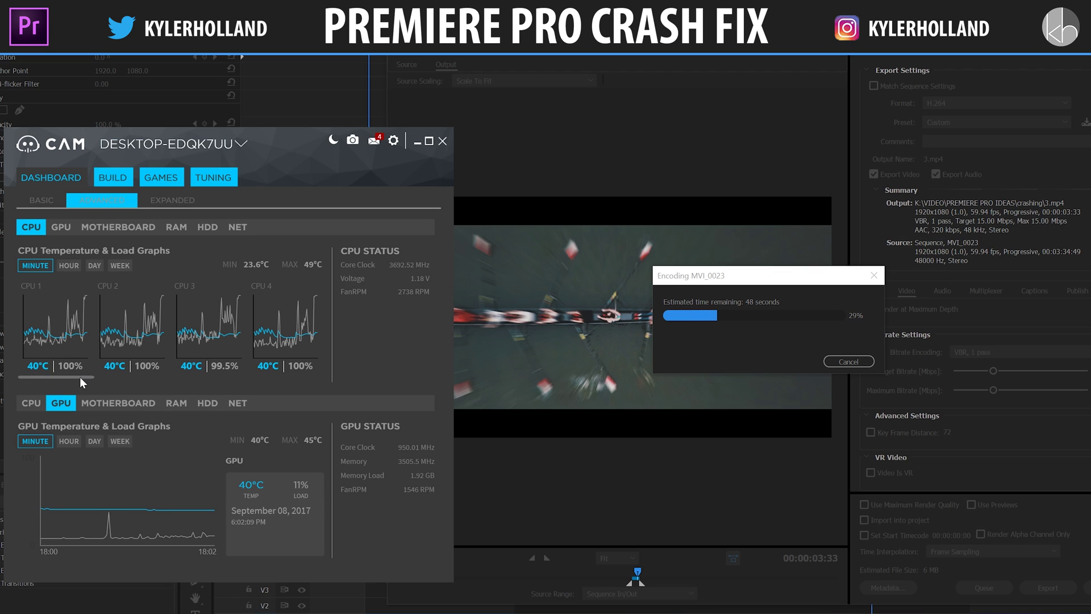
drag(82, 382, 276, 391)
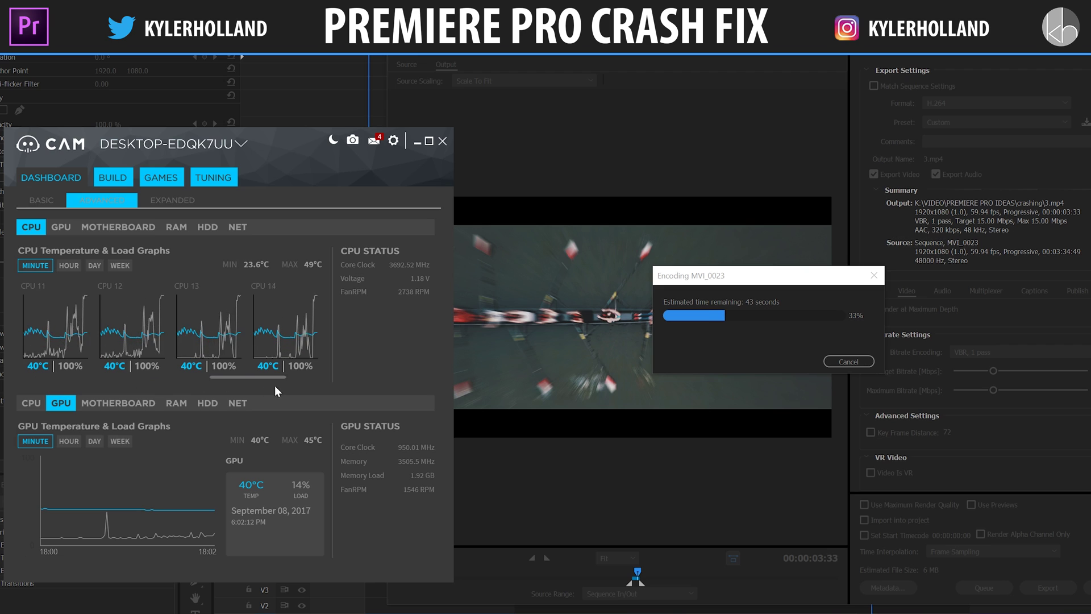
scroll(321, 341, up, 5)
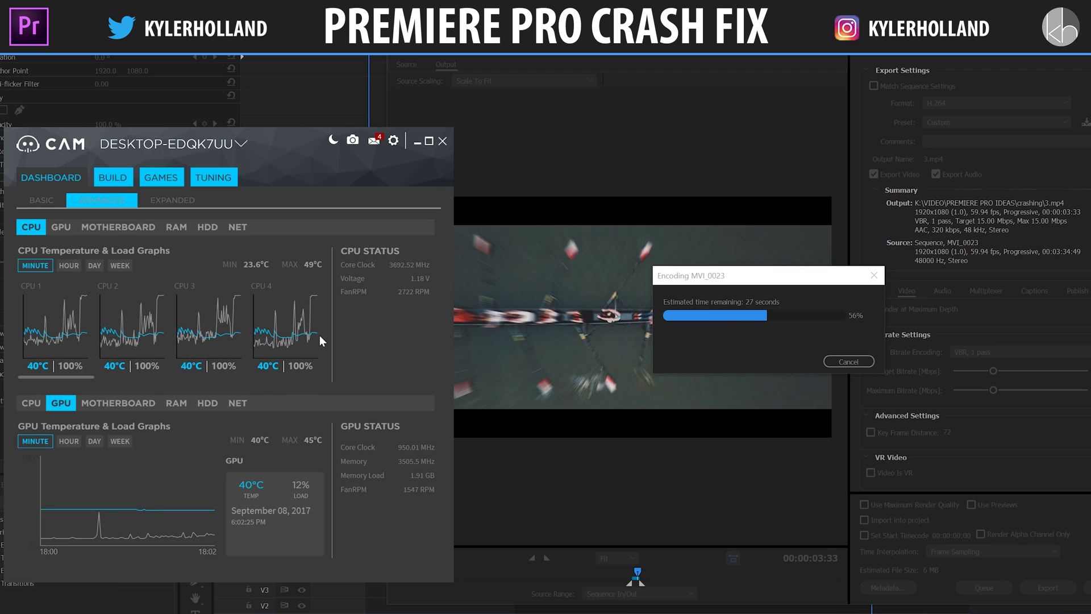